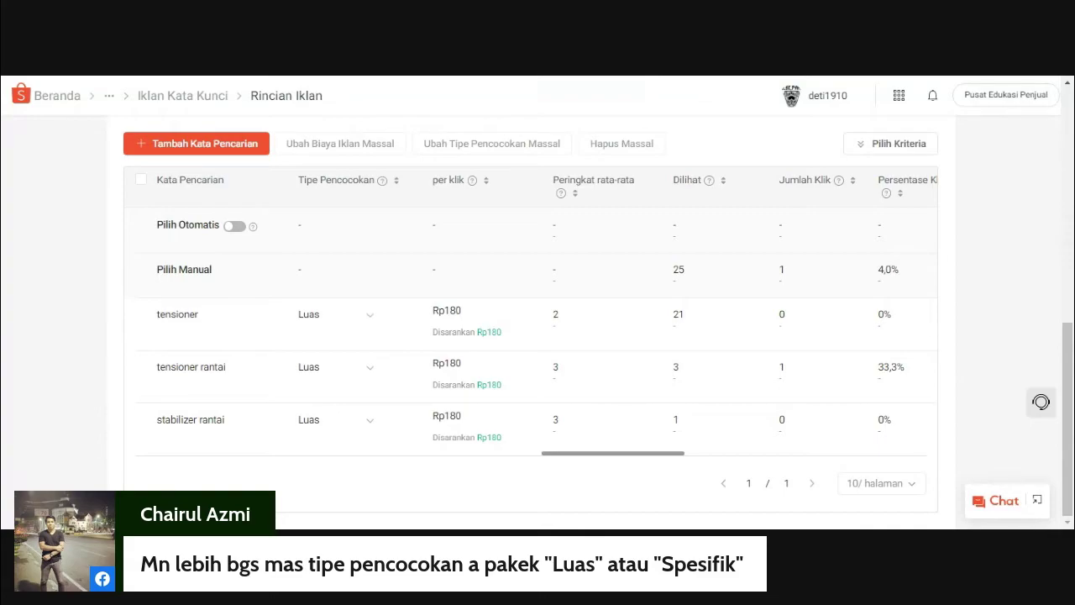
Step: Return to the Iklan Kata Kunci overview and sort the product statistics by Jumlah Pesanan in descending order
click(182, 96)
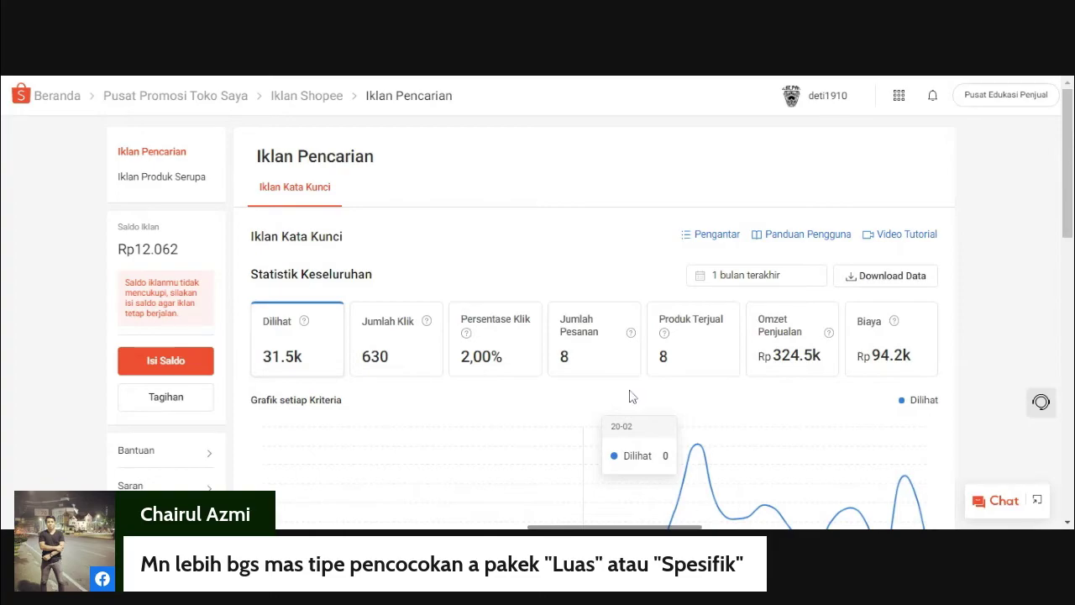
scroll(459, 397, down, 5)
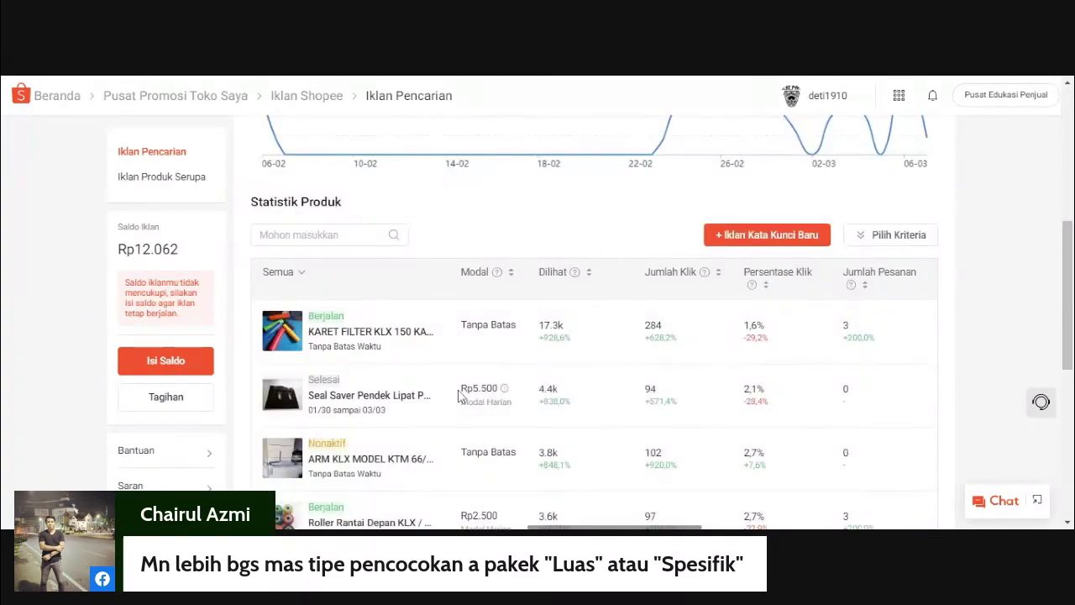
scroll(459, 397, down, 3)
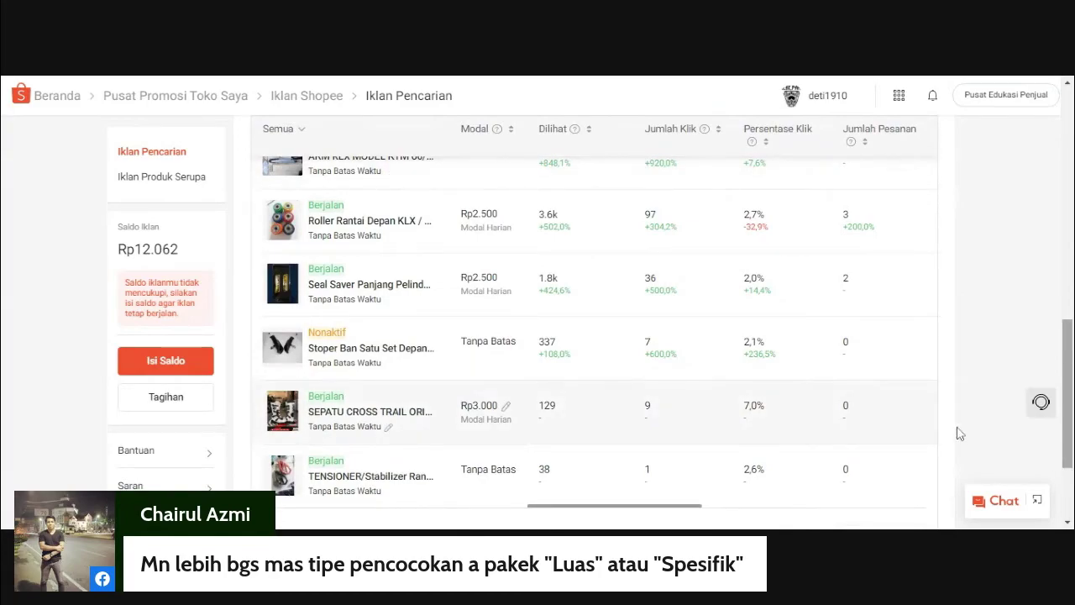
scroll(982, 440, up, 2)
scroll(983, 440, up, 1)
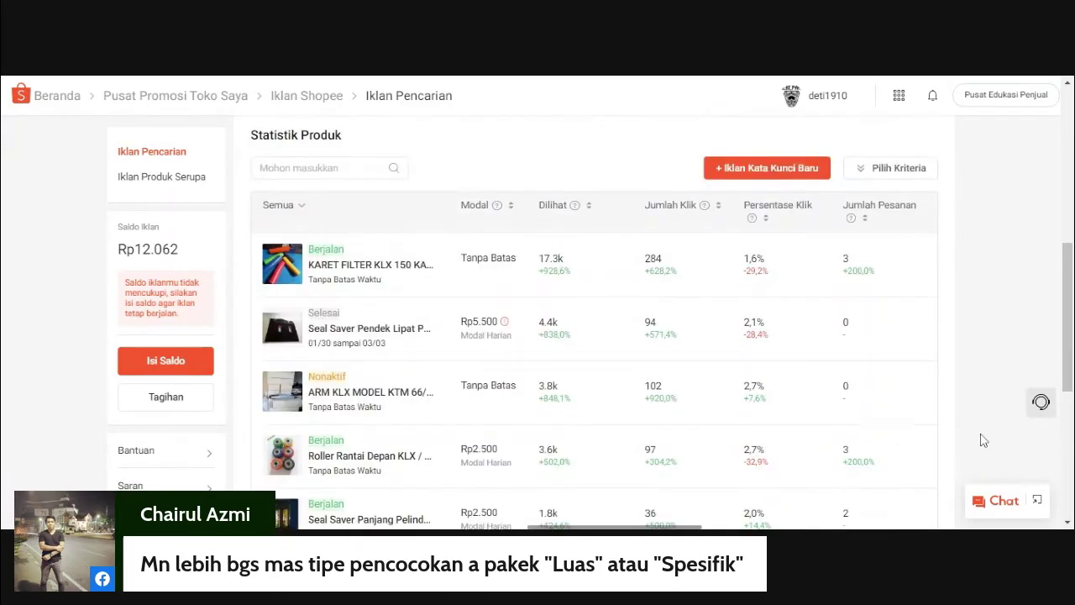
click(867, 220)
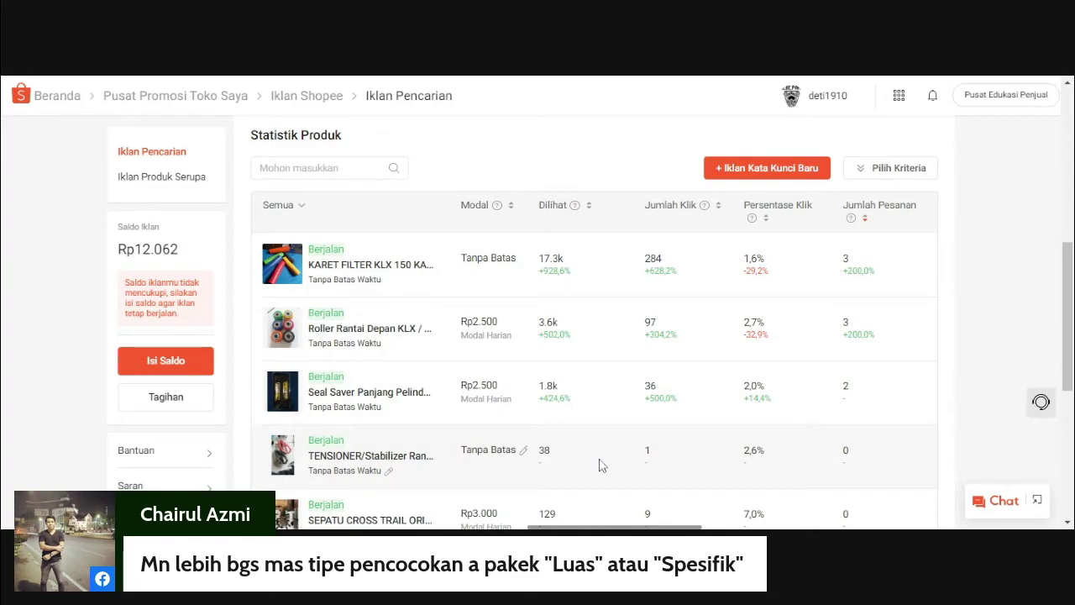
Step: Examine the overall search ad statistics, including sales revenue and cost, and compare views, clicks and orders of the advertised products
scroll(601, 464, up, 1)
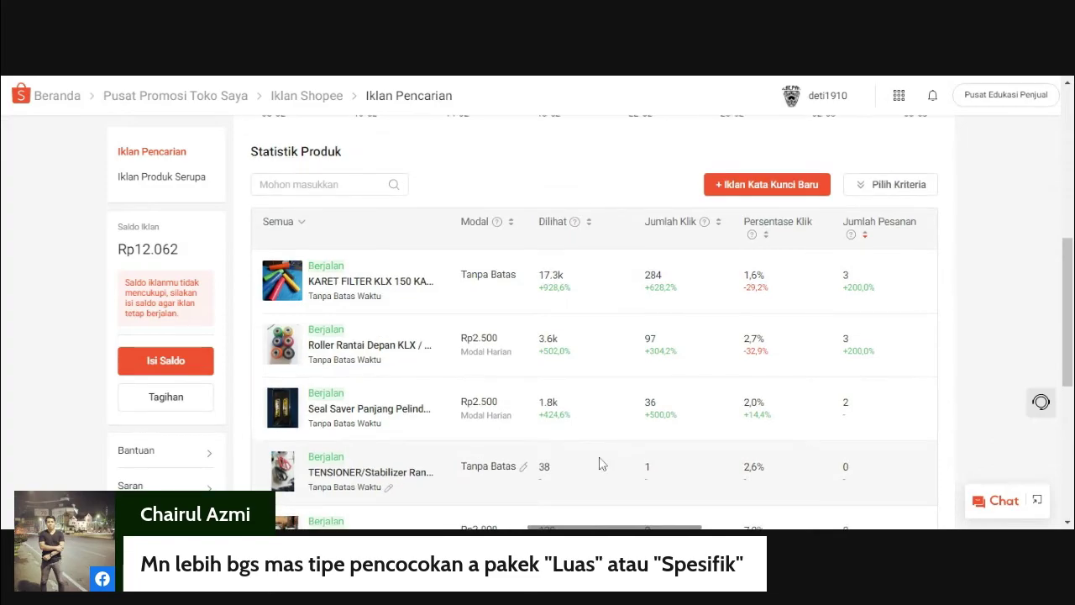
scroll(602, 464, up, 1)
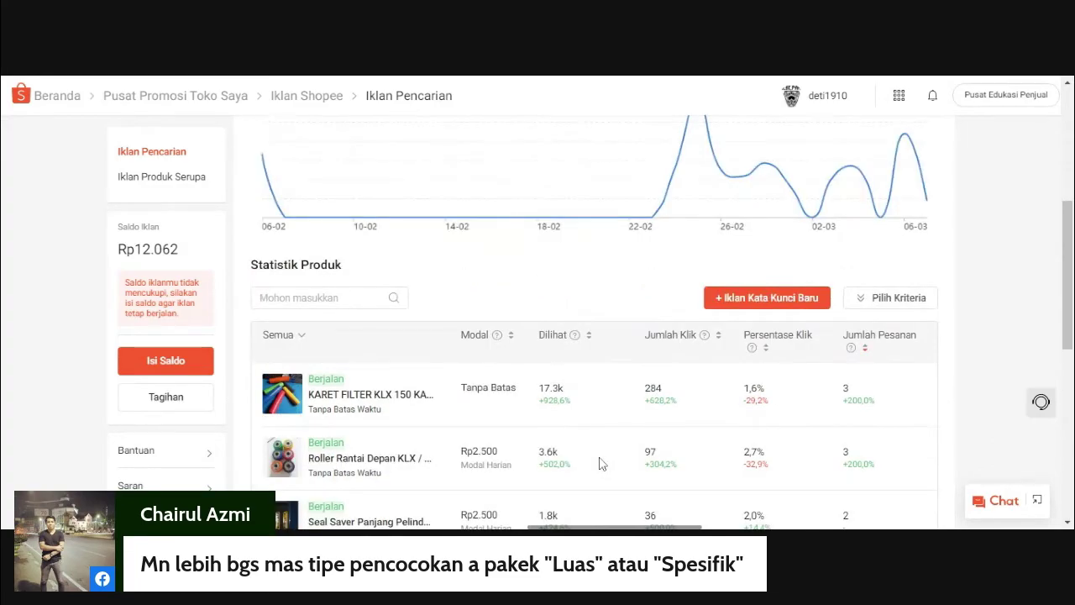
scroll(601, 465, up, 2)
scroll(582, 451, up, 1)
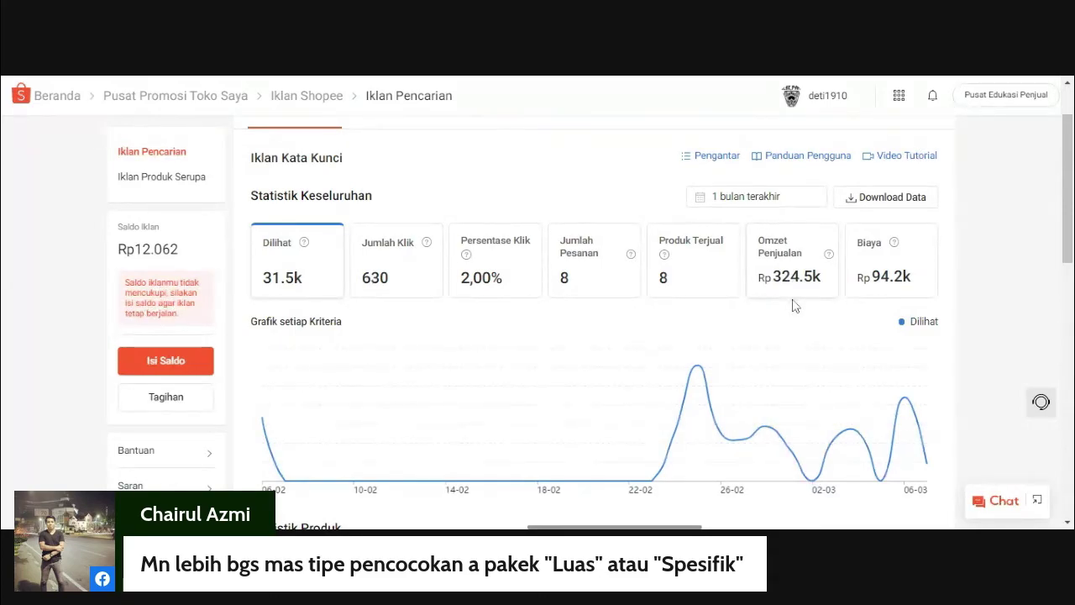
mouse_move(675, 378)
scroll(672, 376, down, 1)
scroll(672, 375, down, 3)
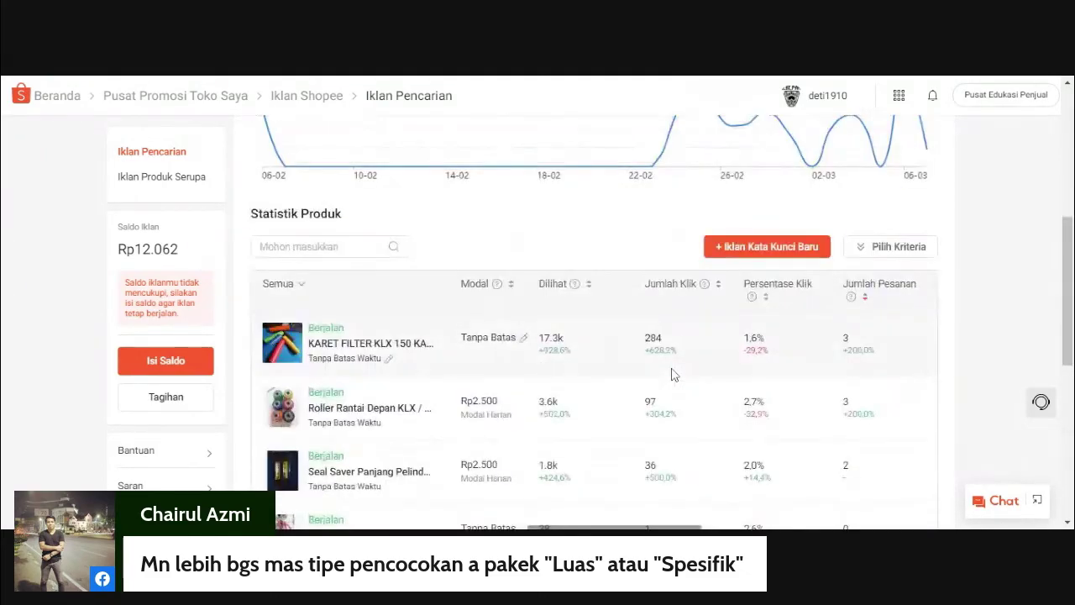
scroll(672, 375, down, 1)
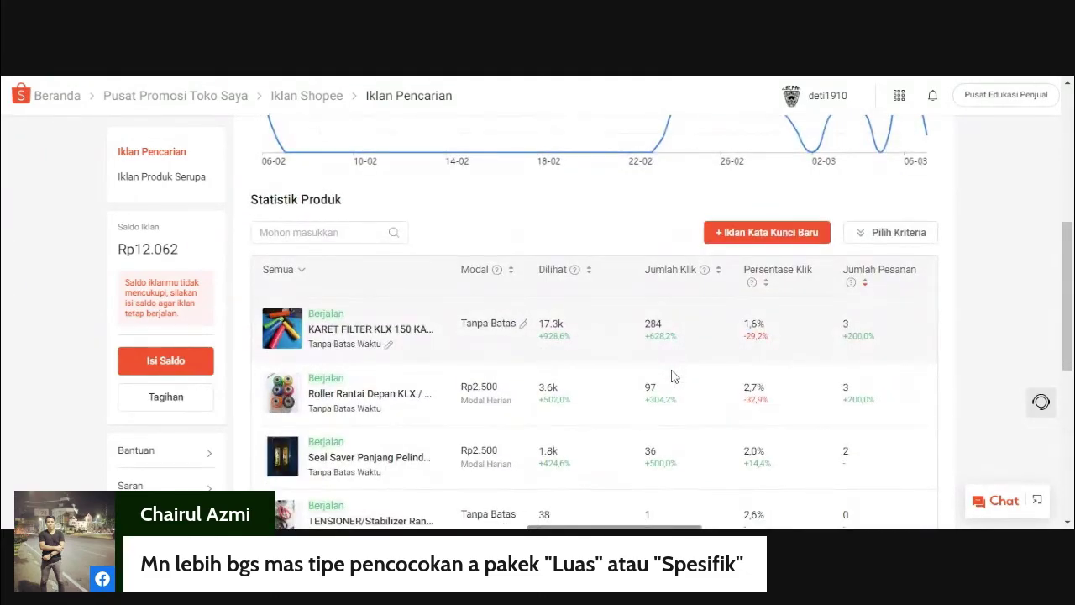
scroll(671, 376, down, 4)
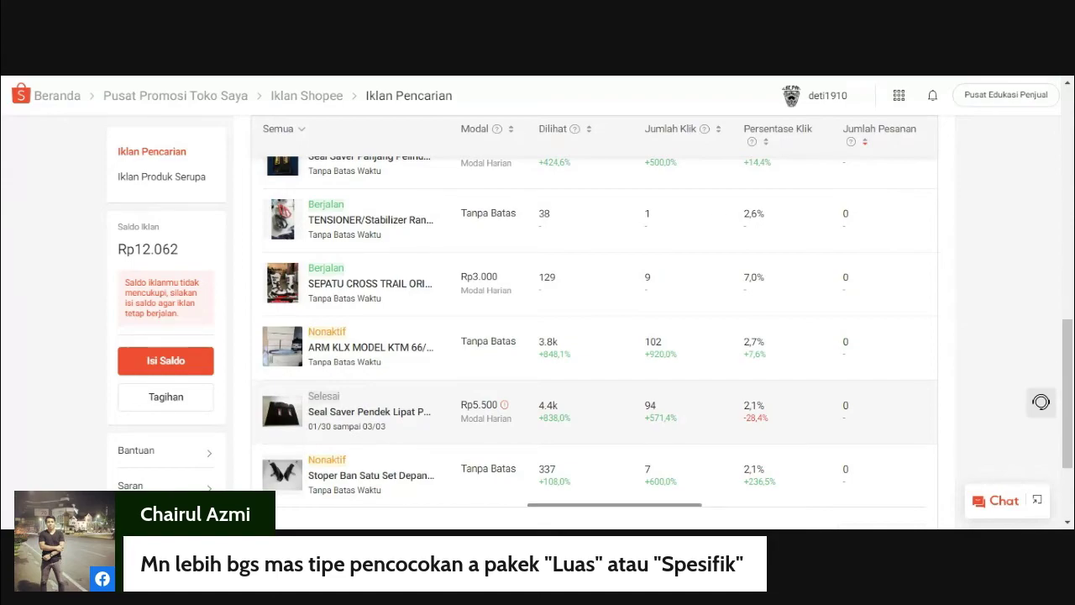
scroll(731, 412, up, 3)
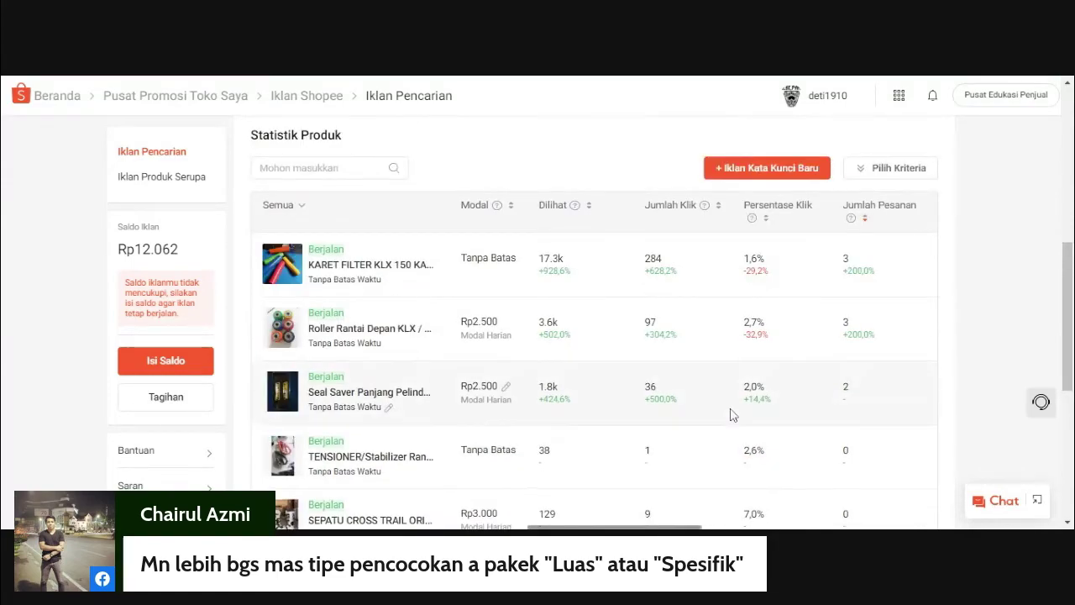
scroll(797, 372, up, 5)
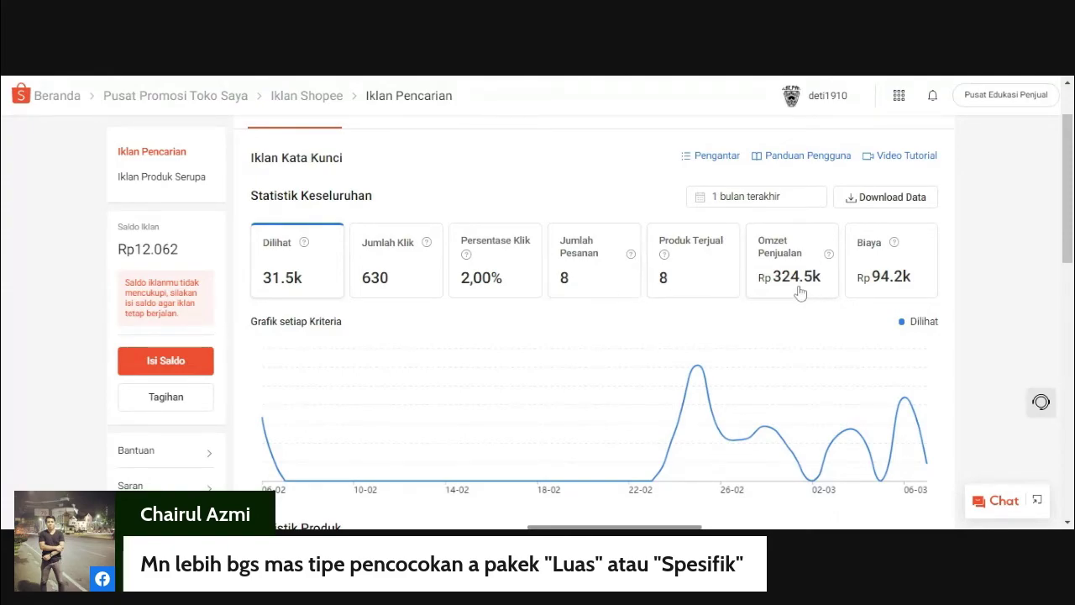
scroll(800, 291, up, 1)
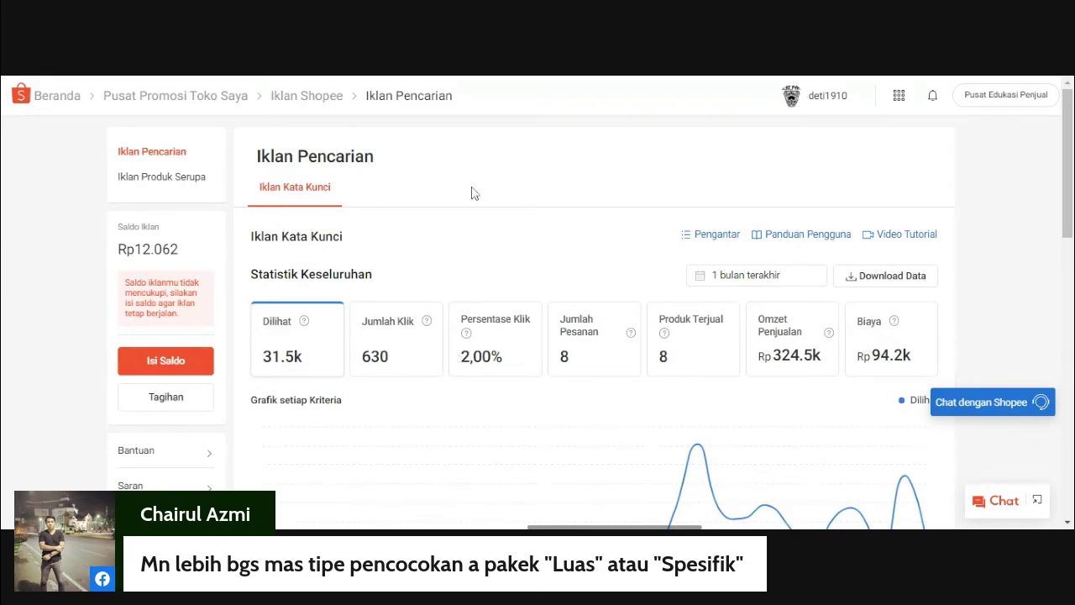
Step: Open the ad details of the product Roller Rantai Depan KLX / DTracker 150 from the product statistics
scroll(482, 244, down, 2)
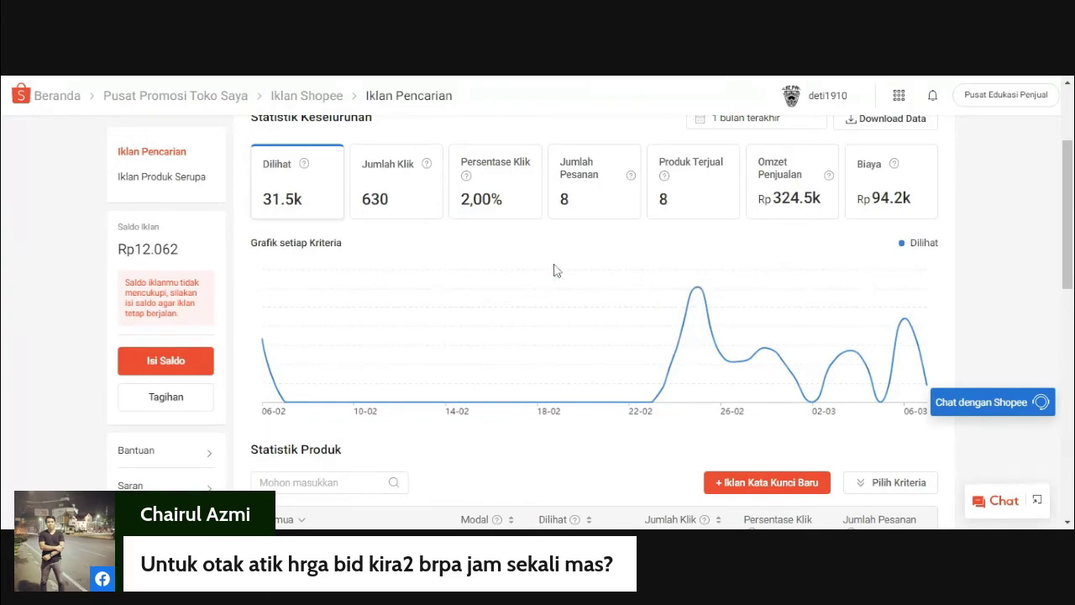
scroll(554, 269, down, 3)
scroll(555, 269, down, 2)
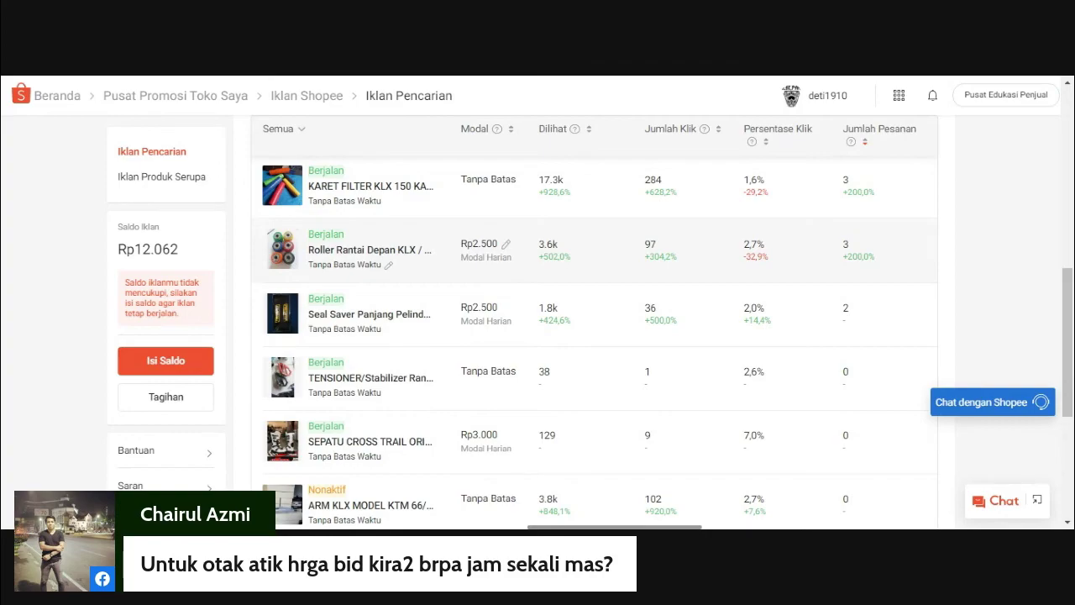
click(283, 249)
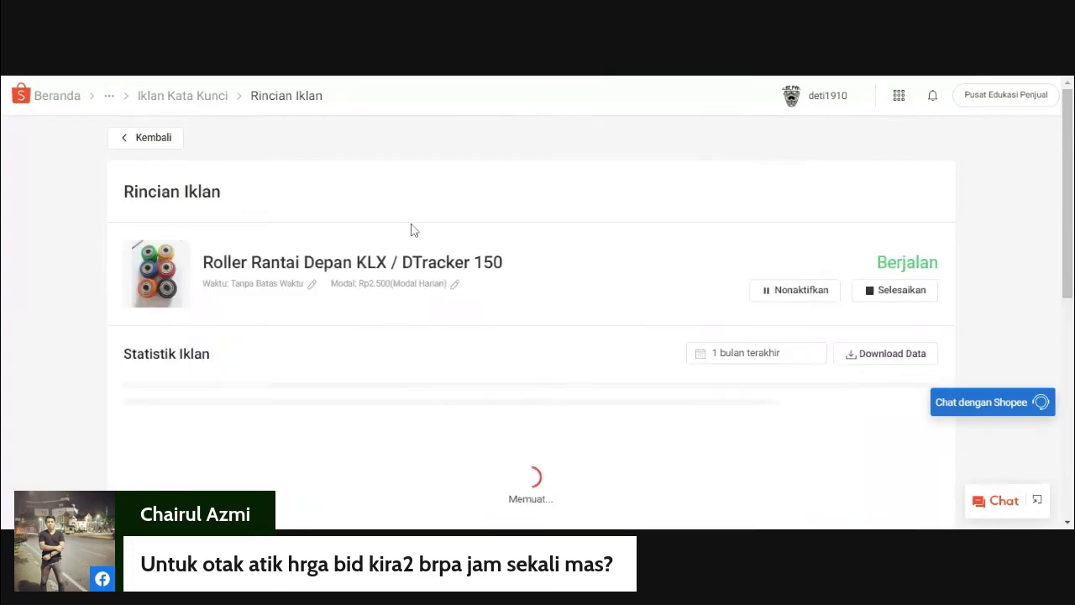
Step: Bulk-change the ad cost of all the roller ad's keywords to the recommended cost (Atur Biaya Iklan sesuai Biaya Rekomendasi)
scroll(412, 229, down, 1)
scroll(412, 228, down, 5)
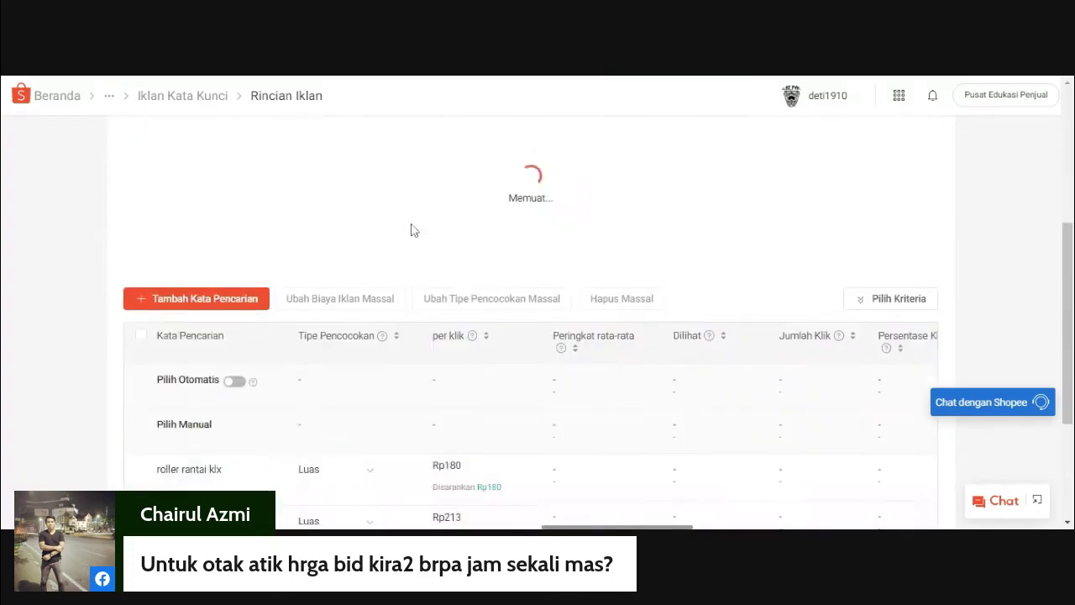
scroll(413, 230, up, 1)
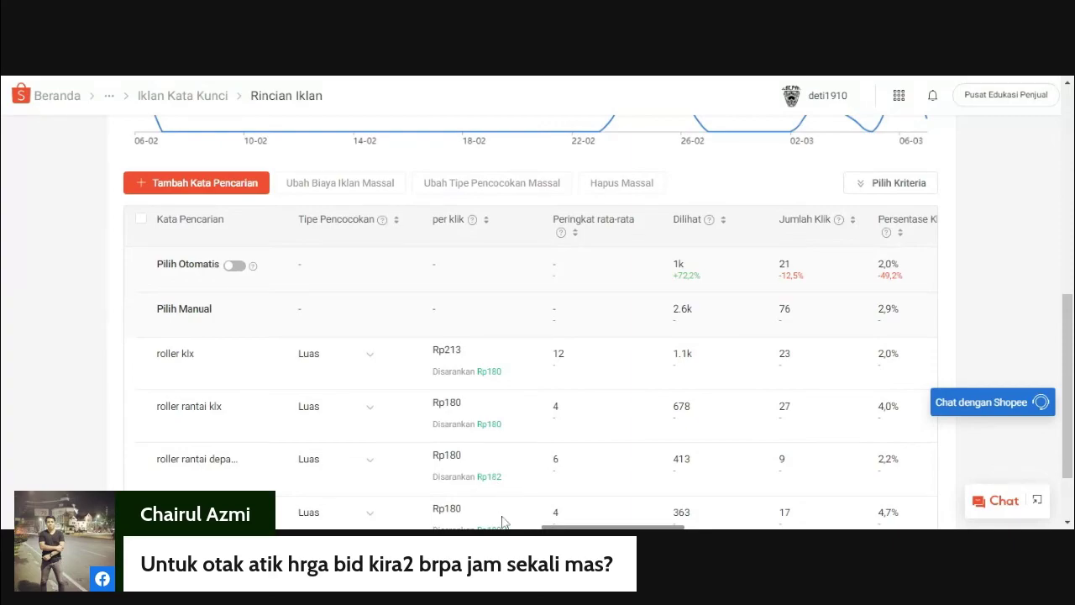
click(141, 220)
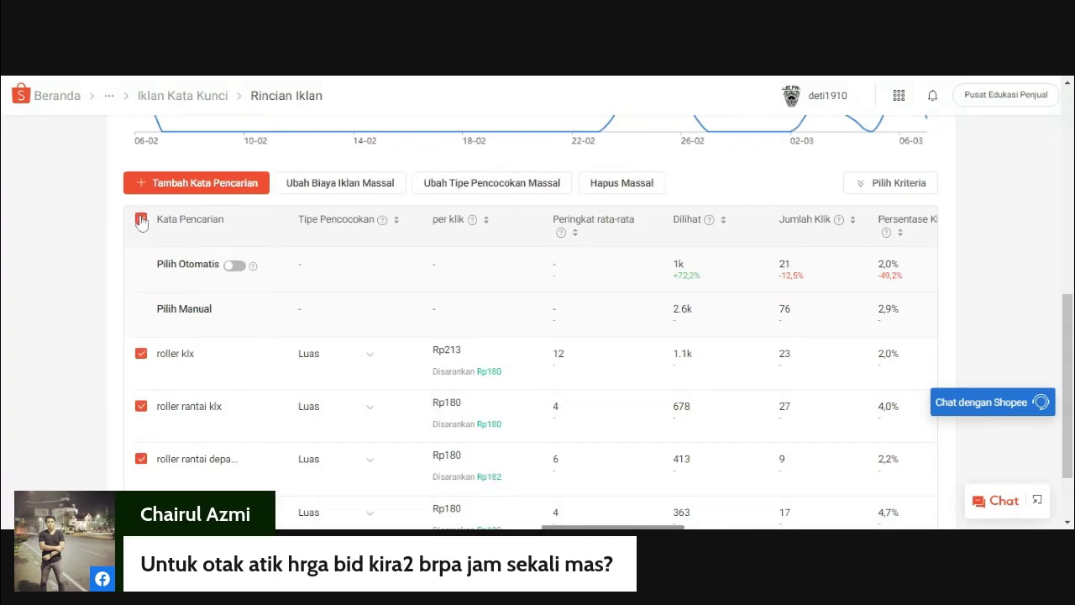
scroll(436, 234, down, 1)
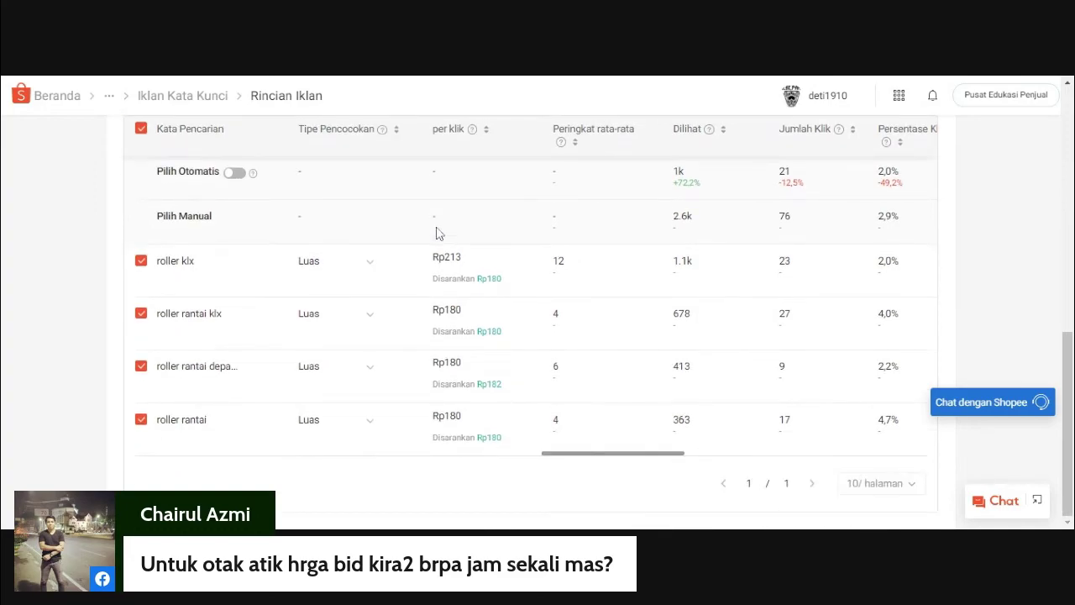
scroll(436, 233, up, 2)
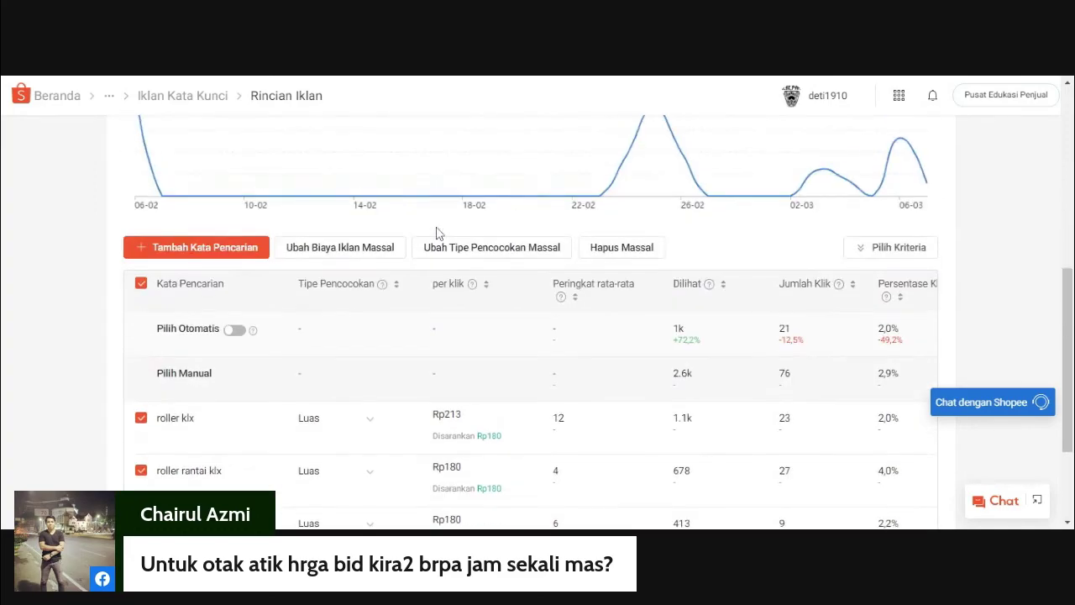
click(363, 256)
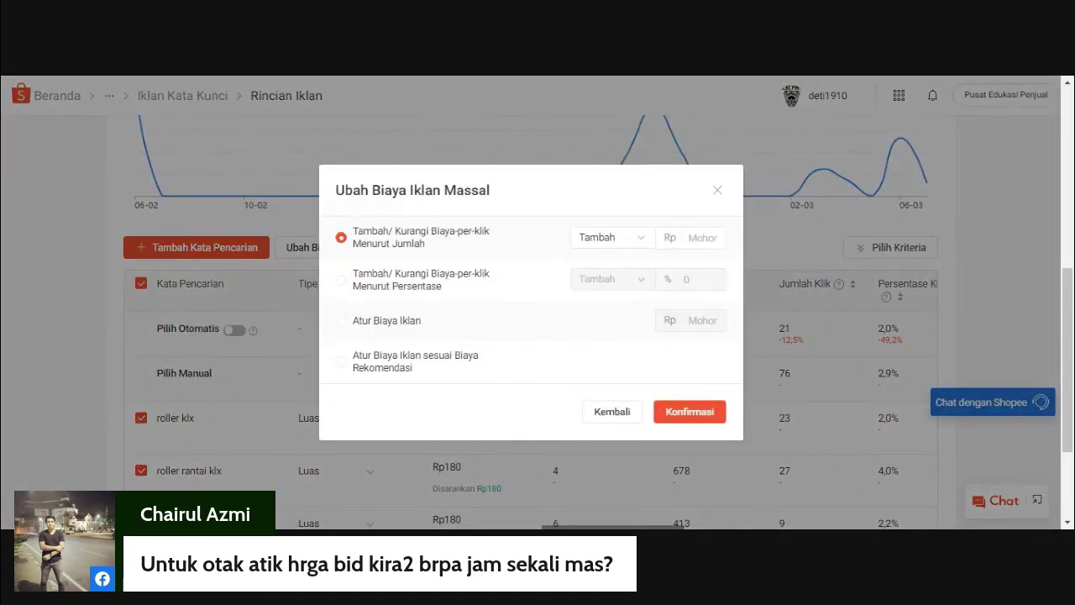
click(341, 362)
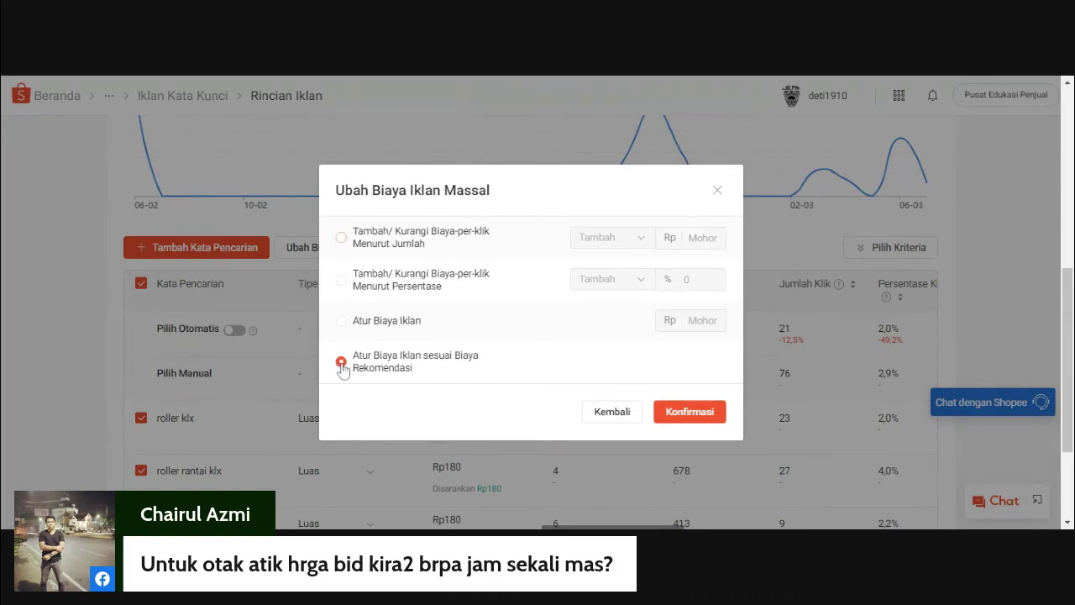
click(689, 411)
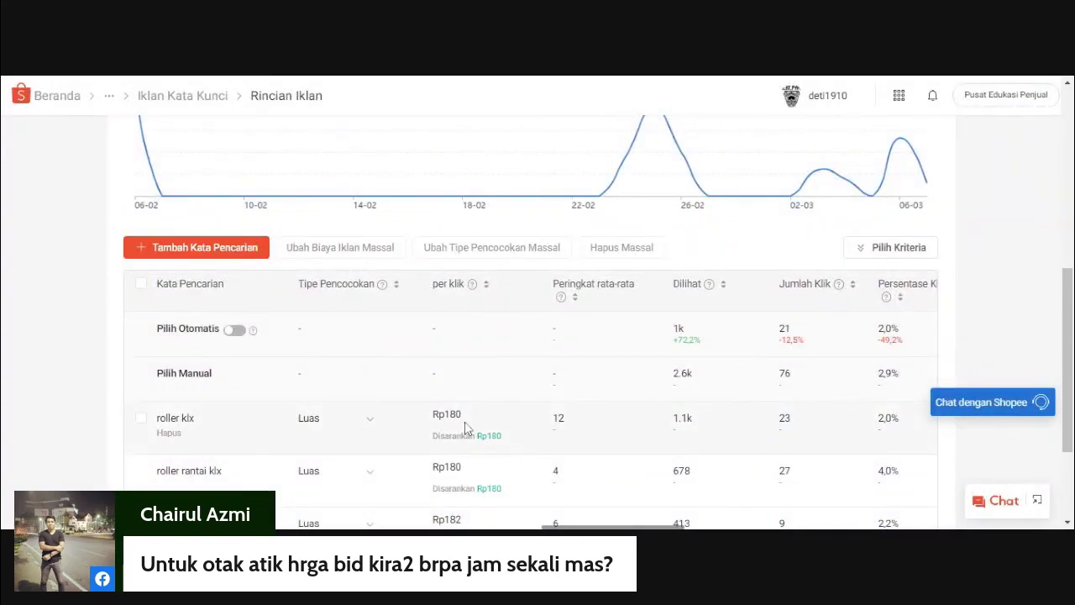
mouse_move(470, 423)
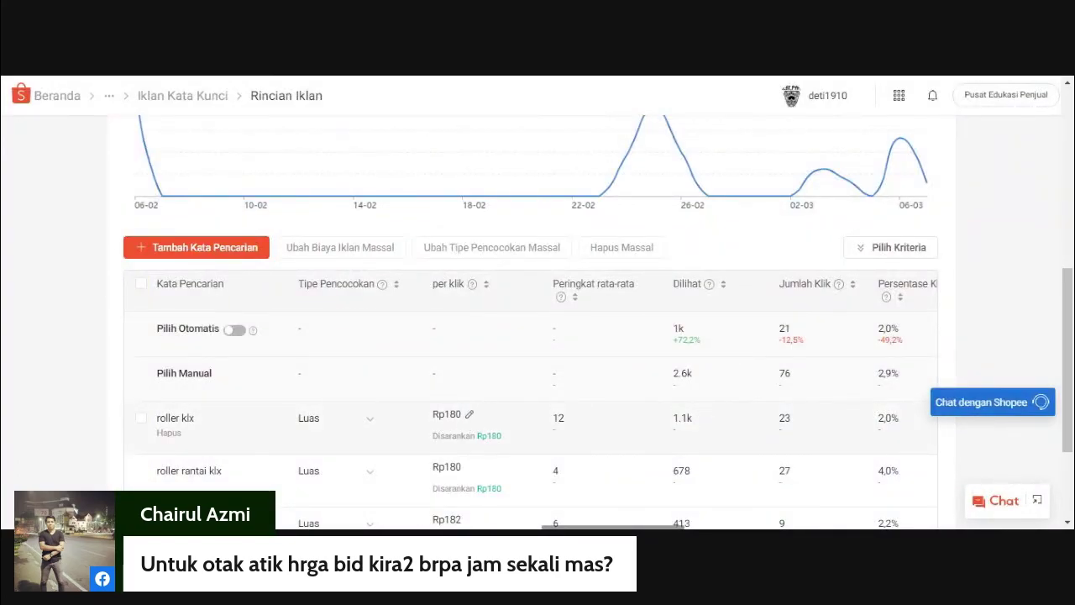
click(470, 418)
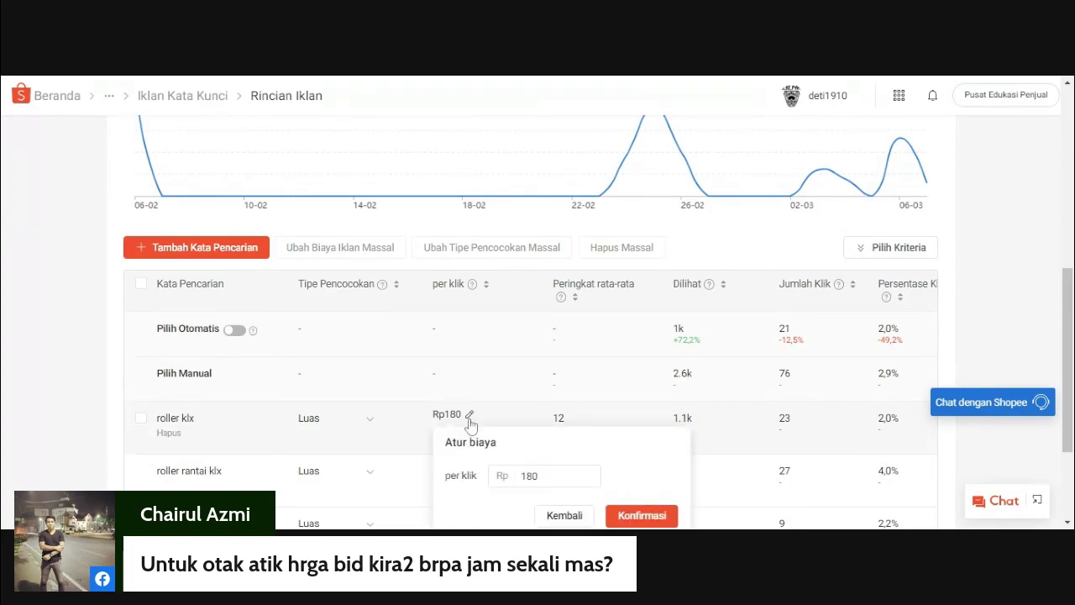
click(501, 352)
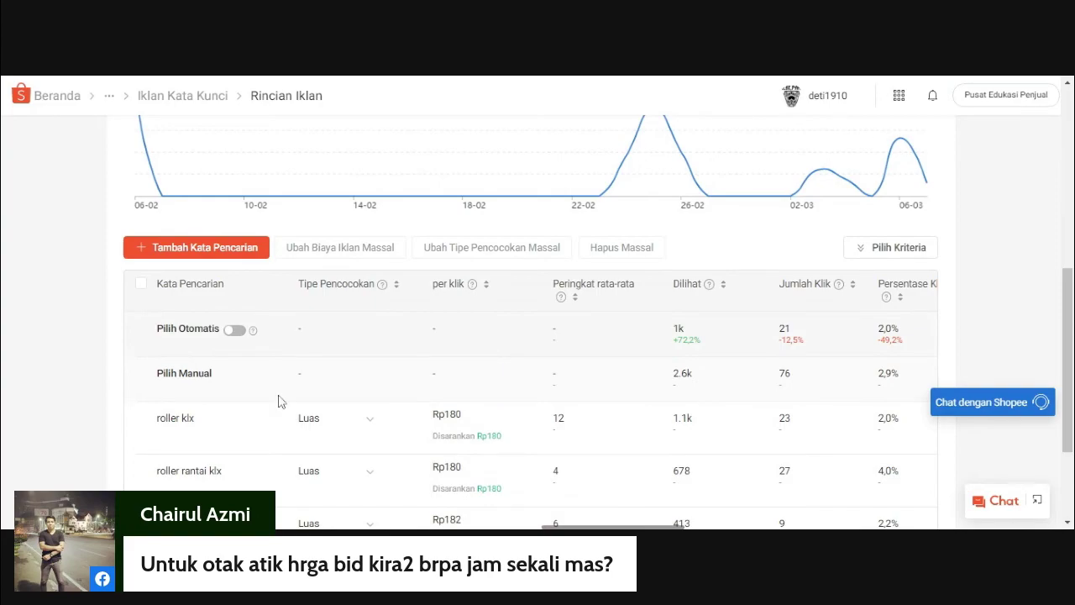
Step: Reapply the recommended ad cost in bulk to every keyword of the roller ad
click(141, 285)
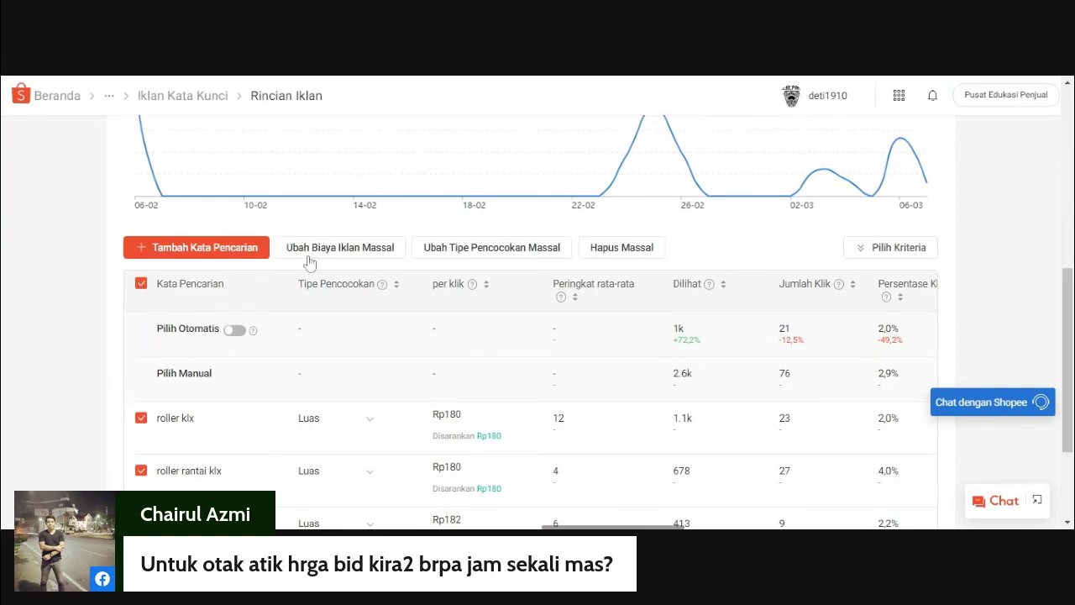
click(358, 249)
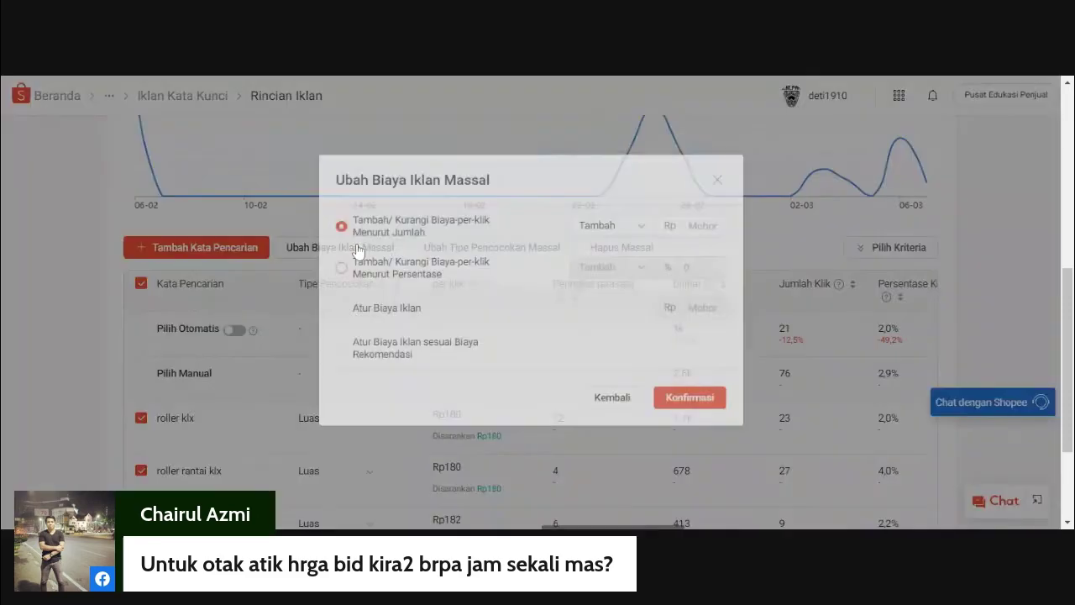
click(341, 363)
click(685, 412)
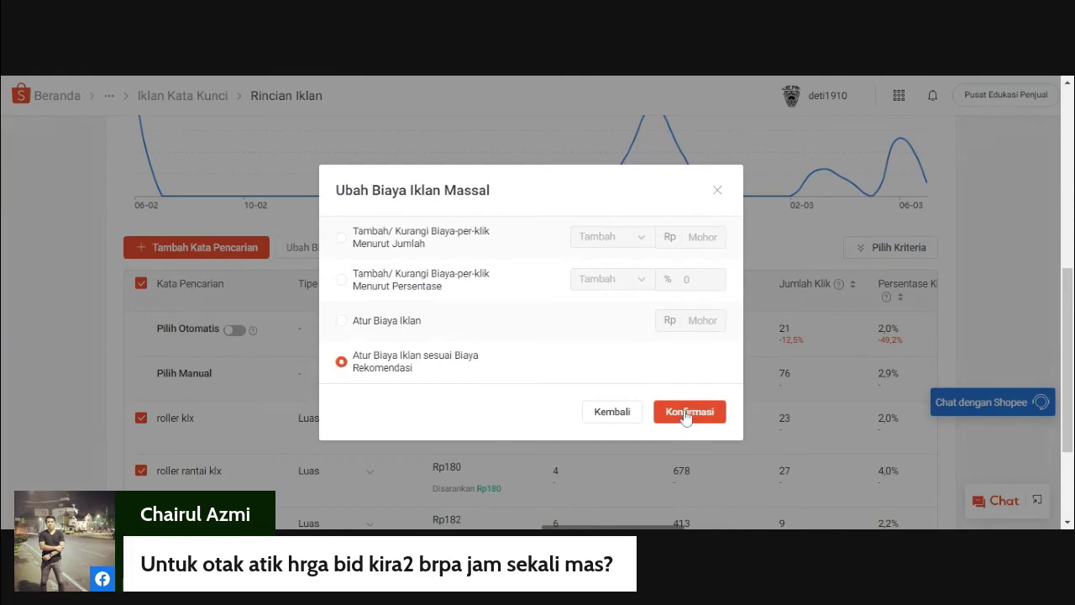
Step: Reduce the cost per click of all the roller ad's keywords in bulk by 5 percent (Kurangi, Menurut Persentase)
scroll(565, 359, down, 2)
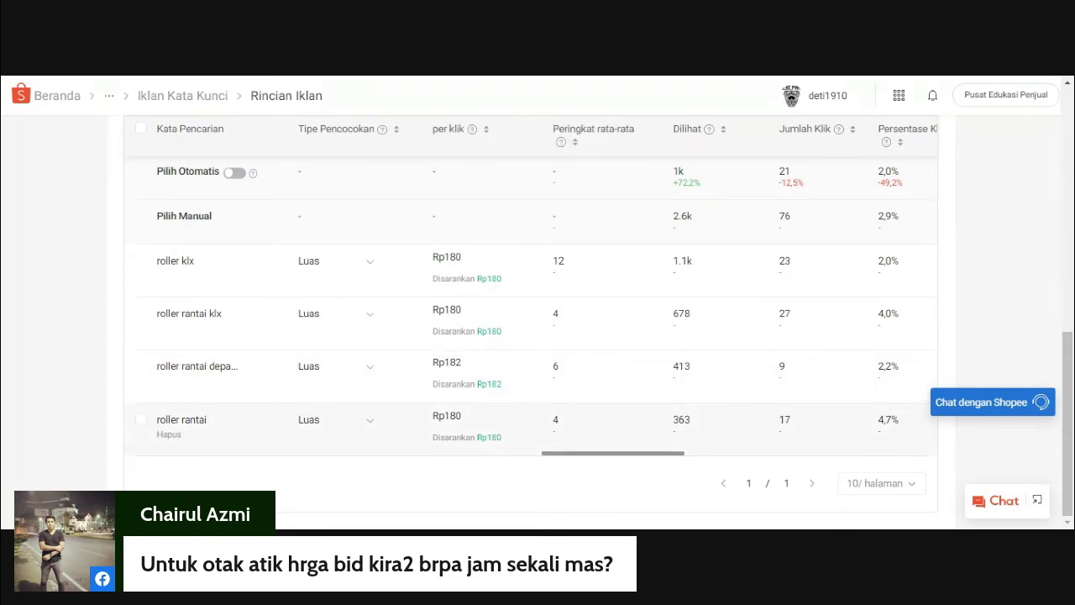
click(141, 130)
scroll(347, 286, up, 3)
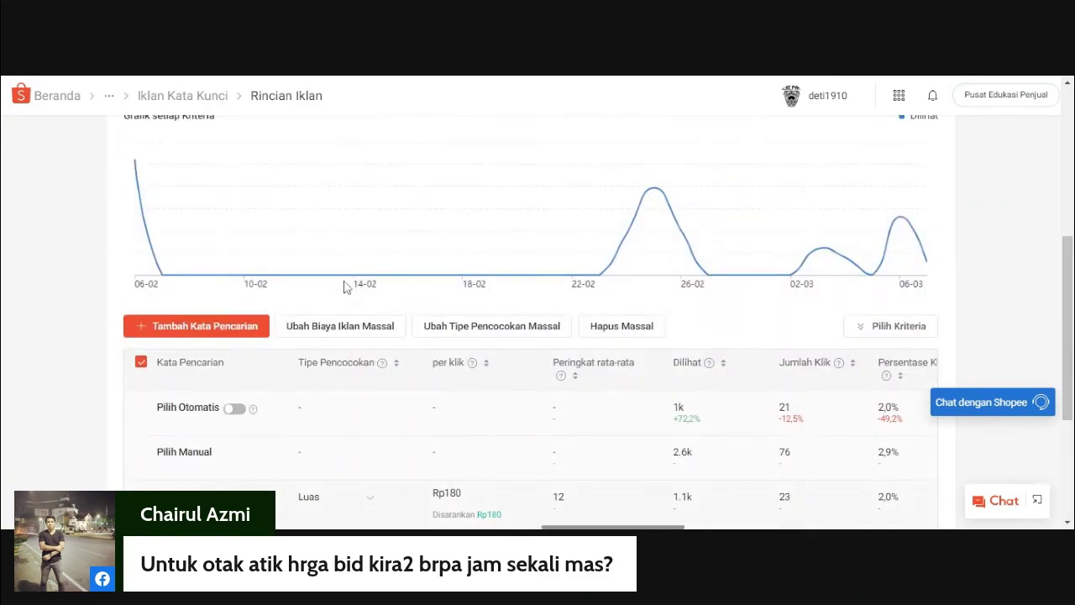
click(362, 330)
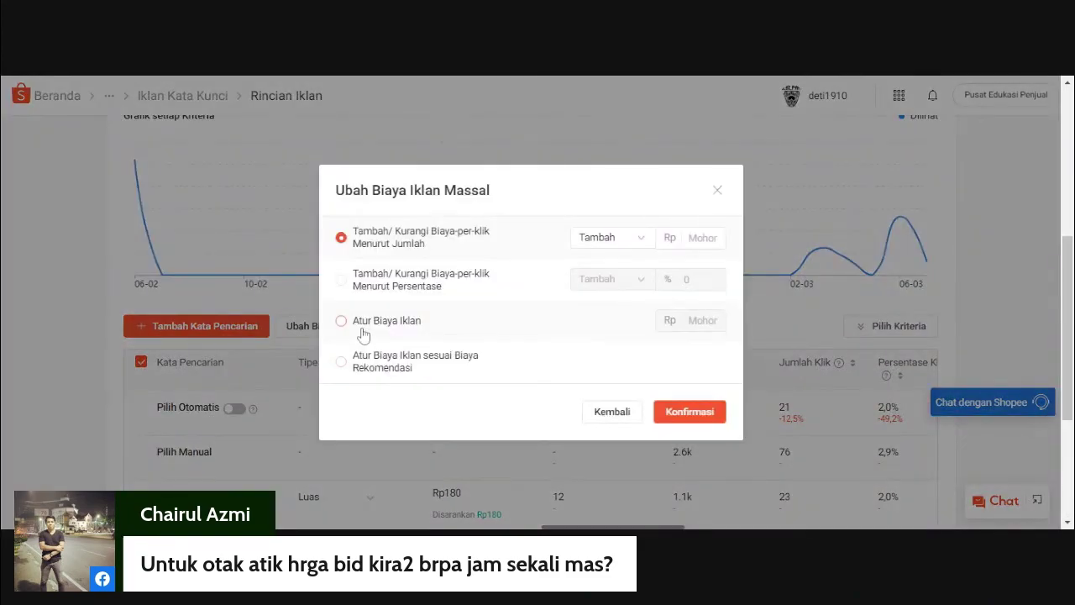
click(340, 282)
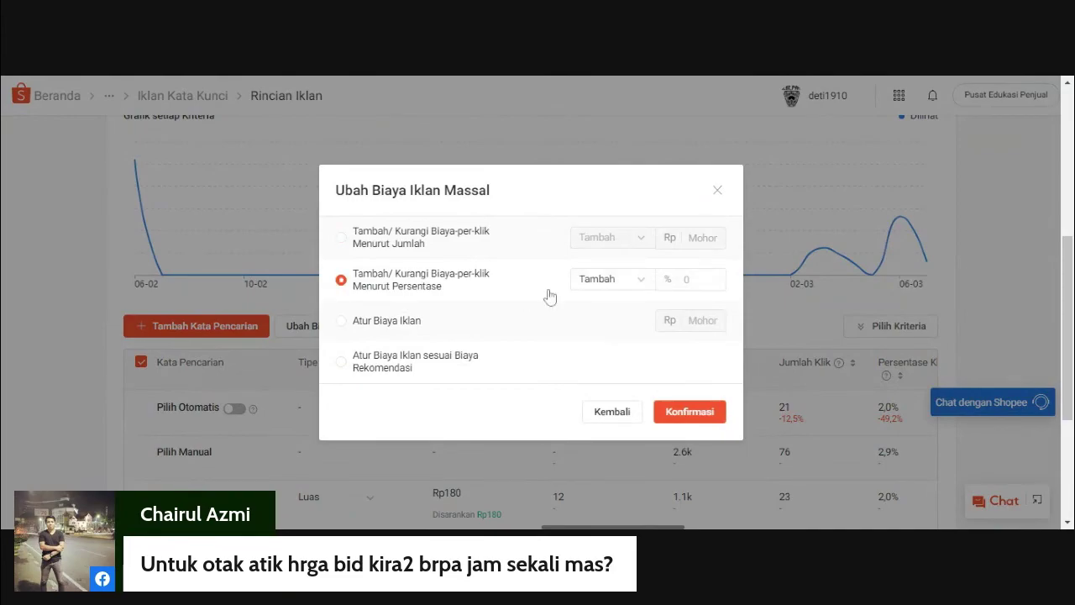
click(613, 280)
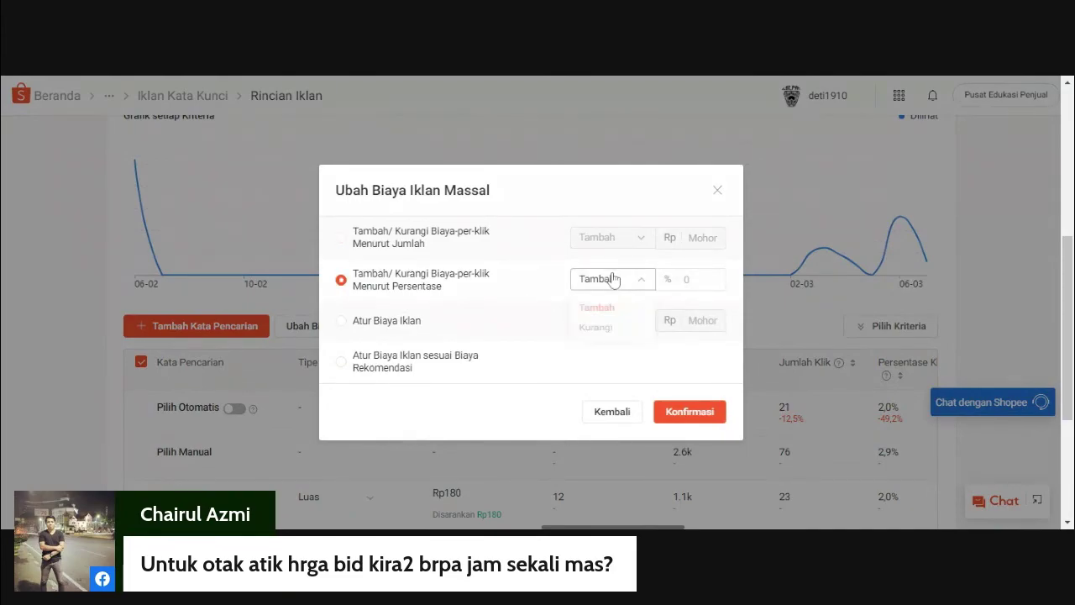
click(616, 339)
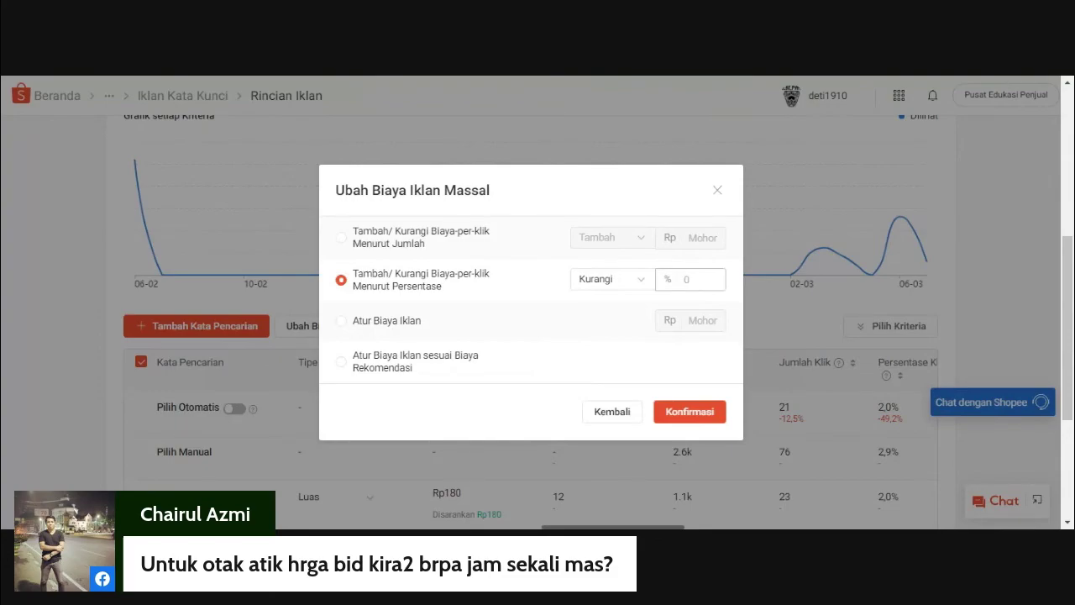
click(698, 289)
text(5)
click(710, 414)
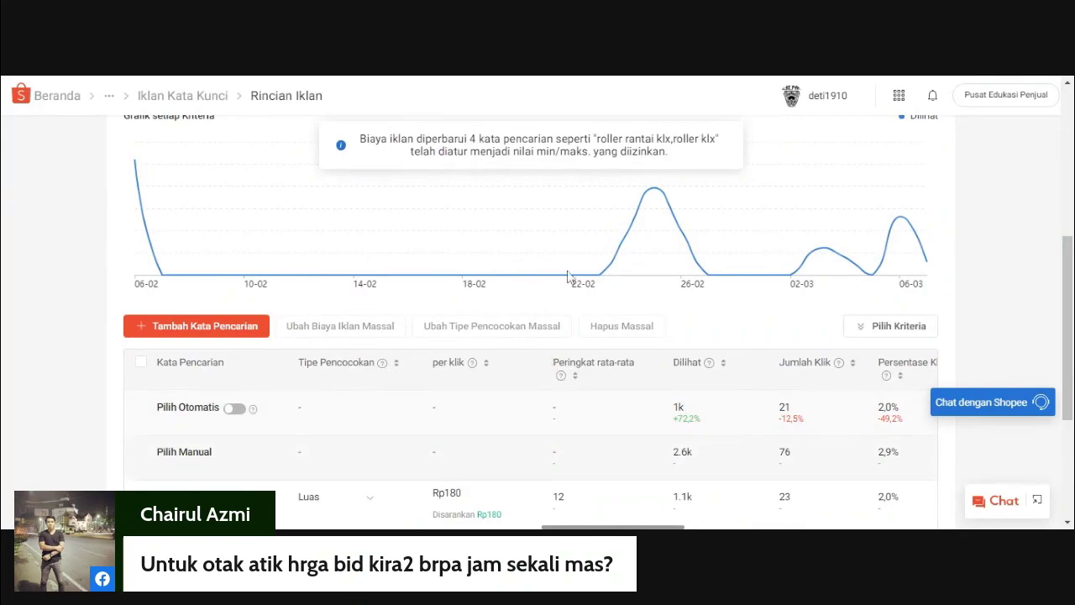
Step: Sort the roller ad's keywords from highest to lowest by number of clicks (Jumlah Klik) and by click percentage (Persentase Klik)
mouse_move(664, 202)
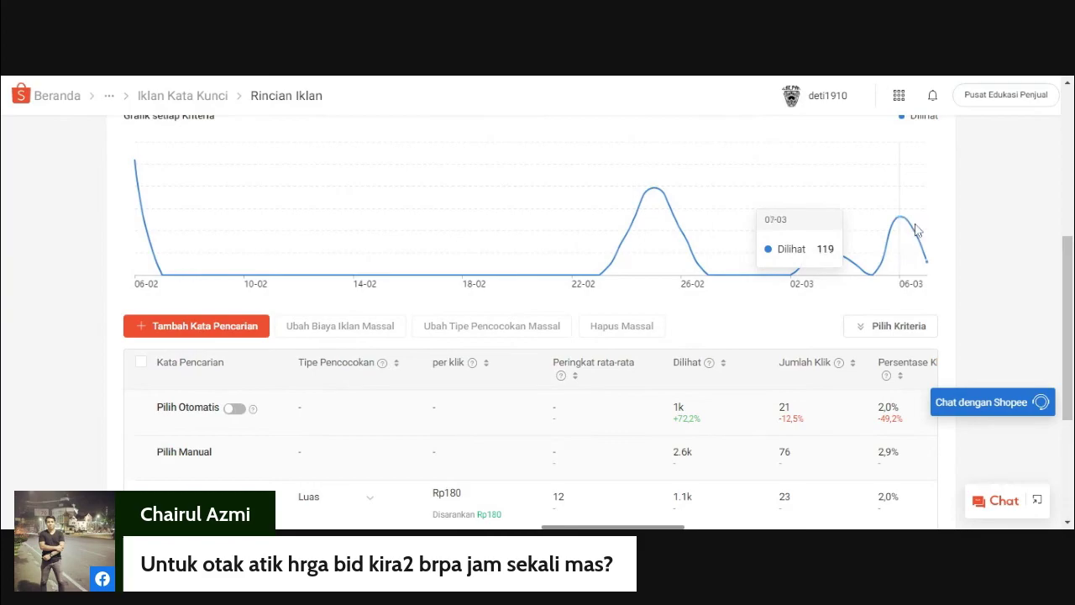
scroll(497, 379, down, 3)
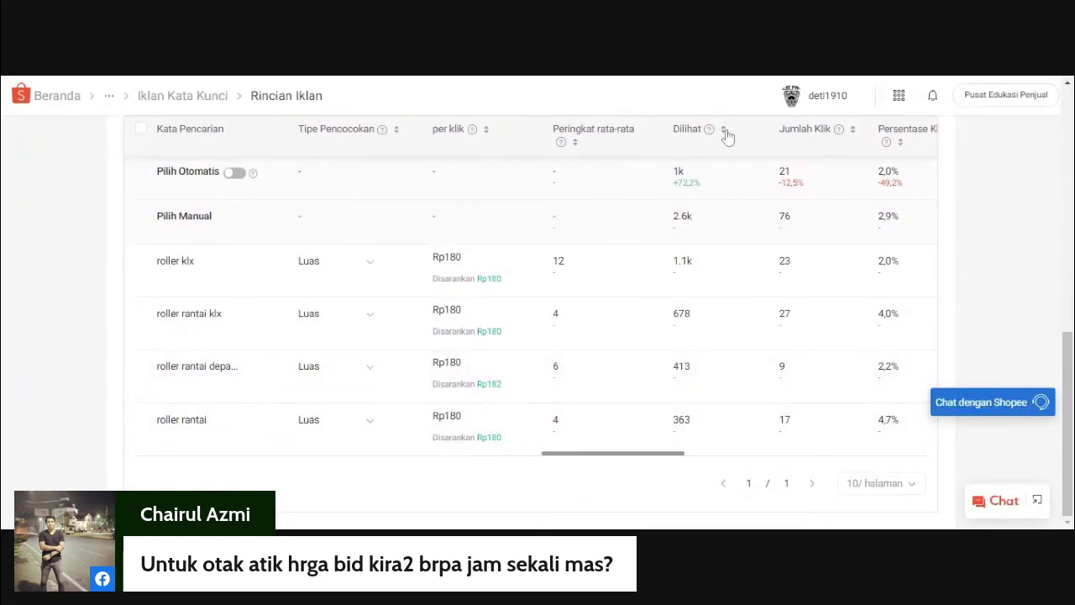
click(853, 132)
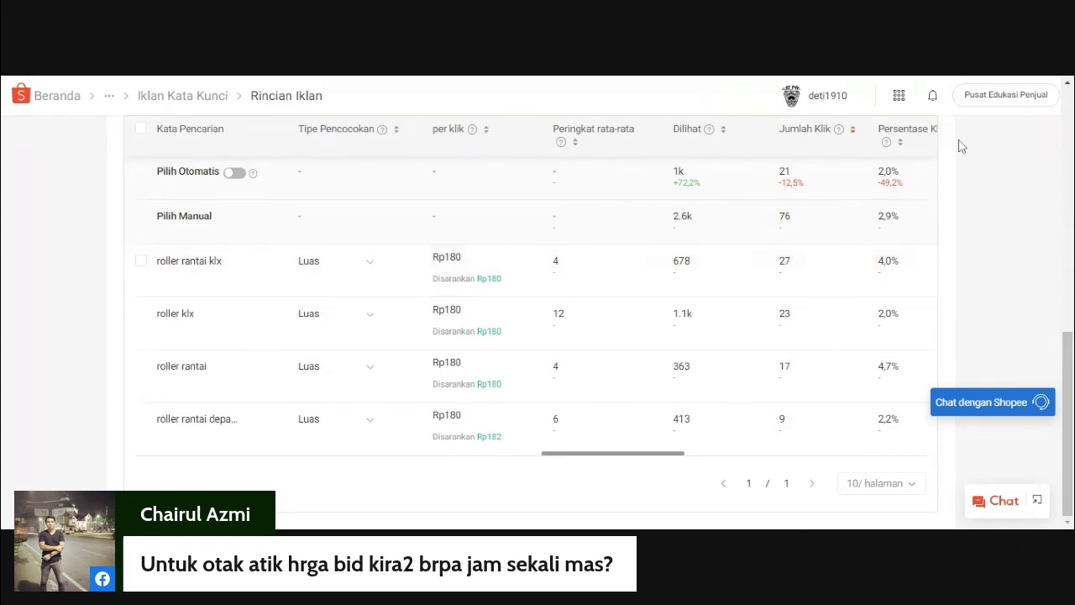
click(901, 145)
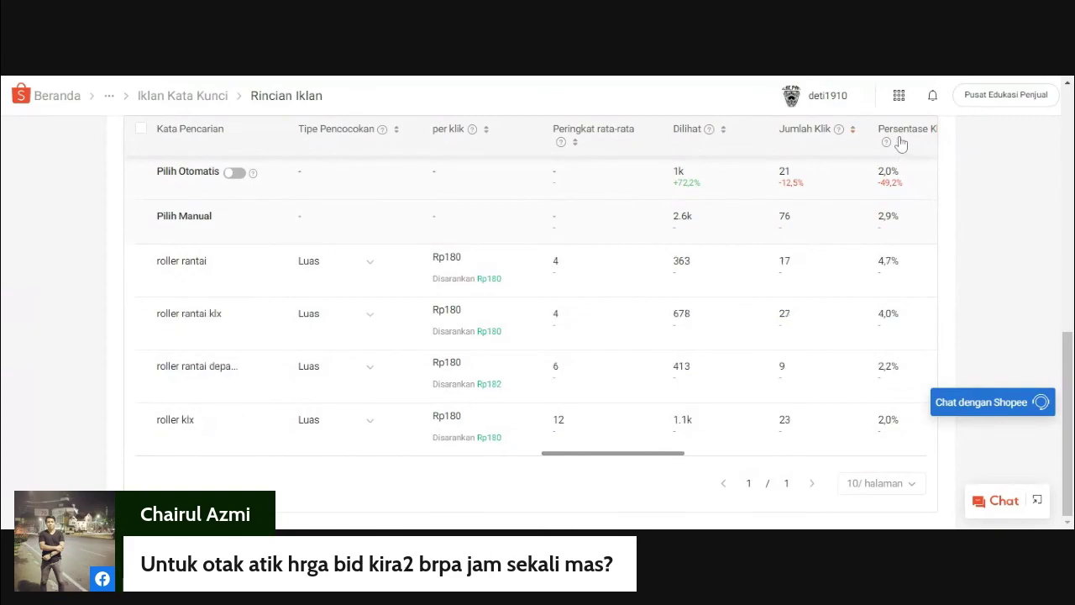